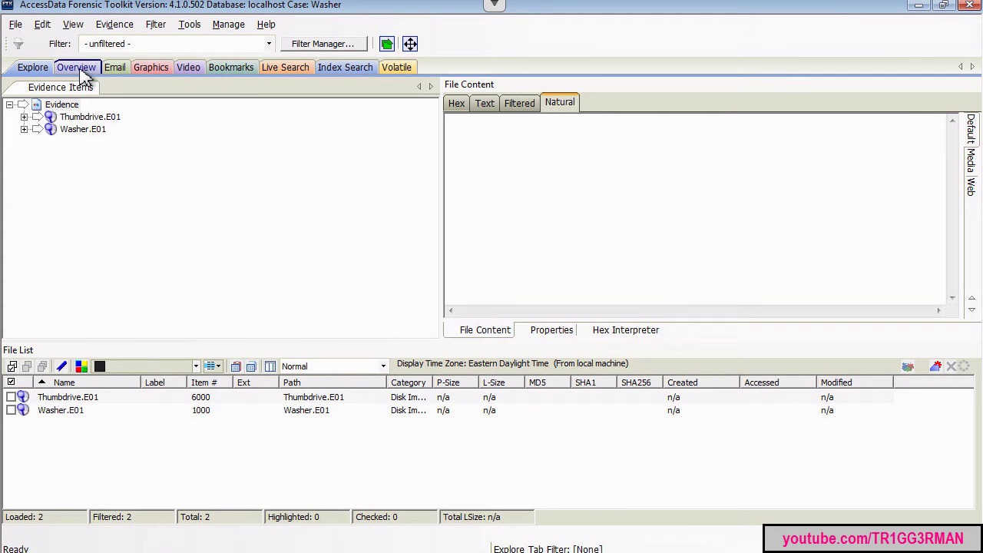
- Filter the file list to the 65 Email items under File Category in the case overview
click(76, 67)
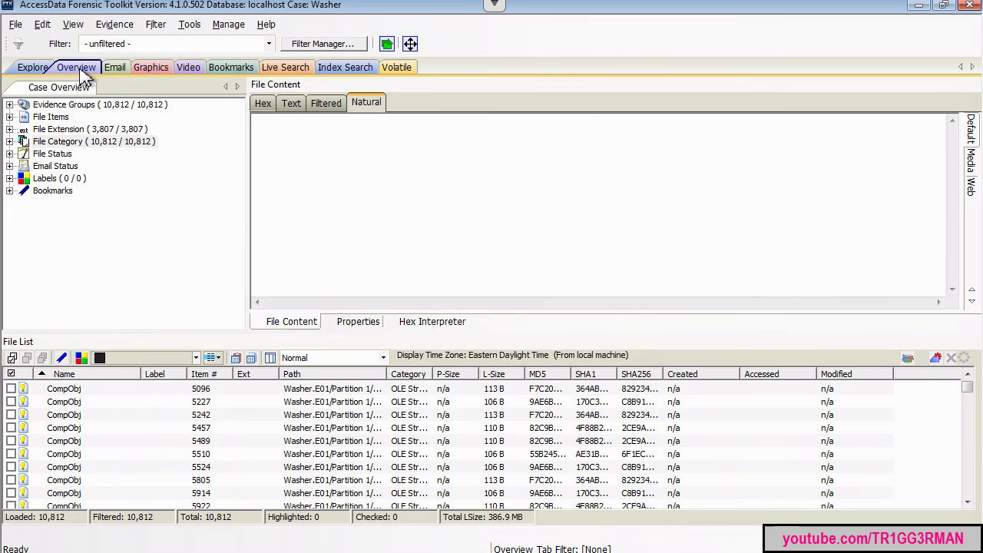
click(9, 143)
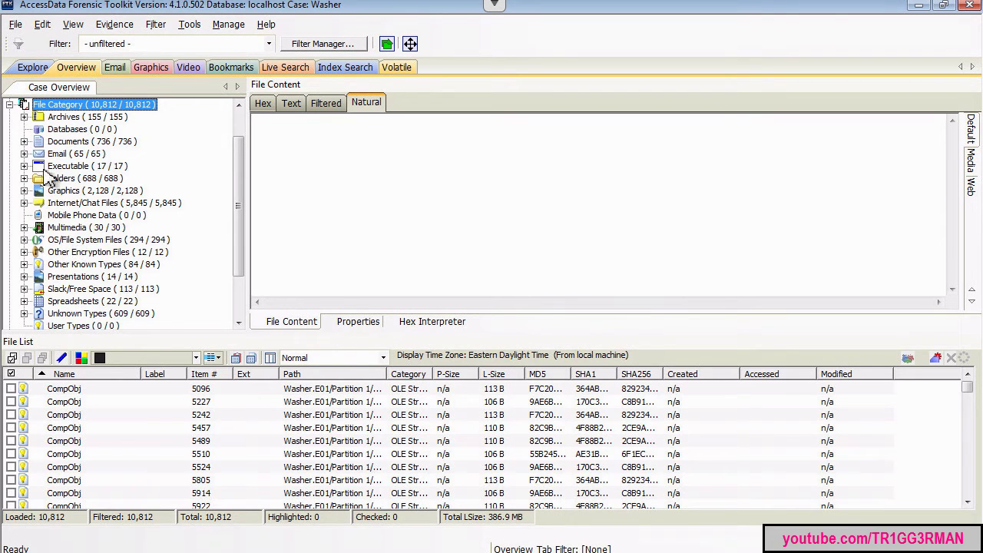
click(86, 155)
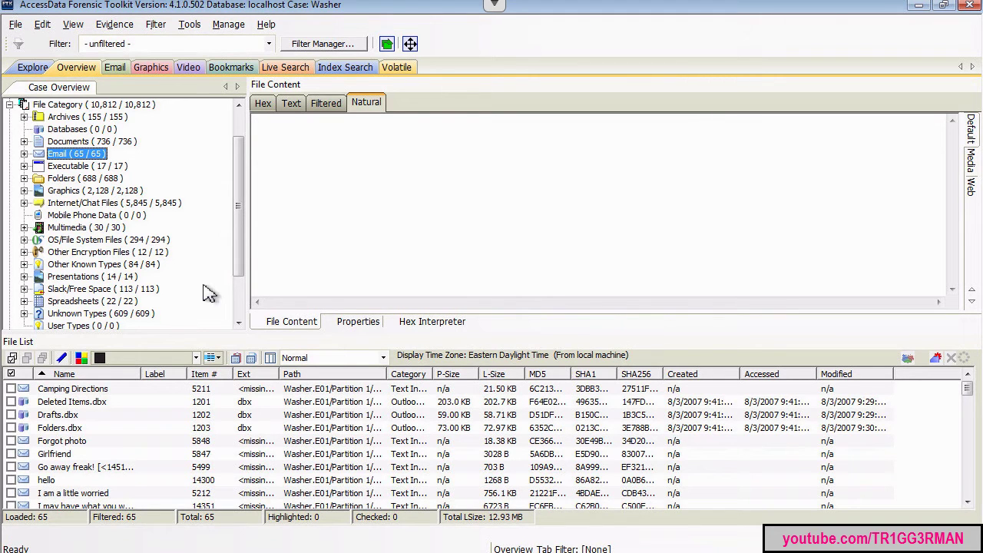
- On the Index Search page, replace the search term with 'aim'
click(350, 70)
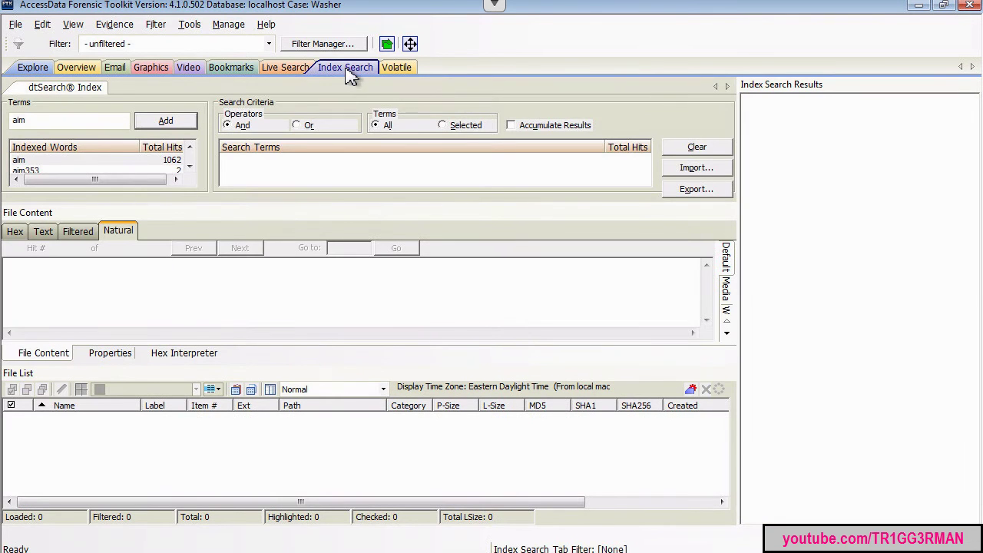
click(46, 121)
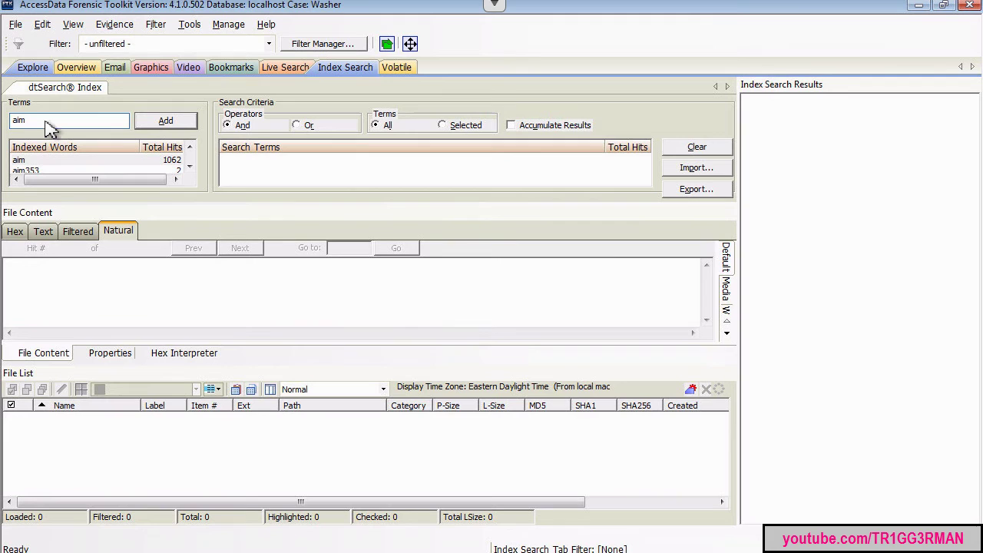
double_click(17, 120)
key(BackSpace)
text(aim)
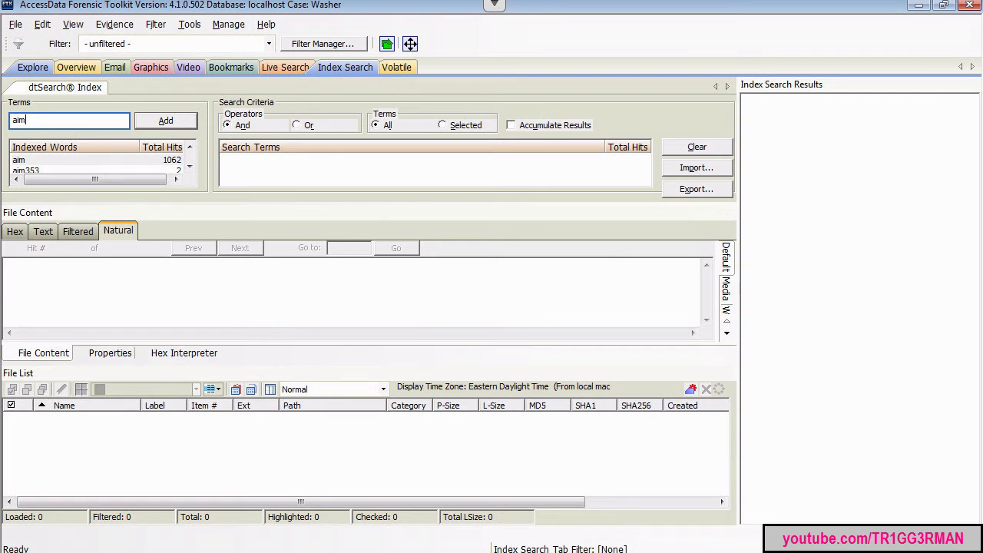
- Add 'aim' as a search term and run the indexed search across all files
click(167, 123)
double_click(346, 163)
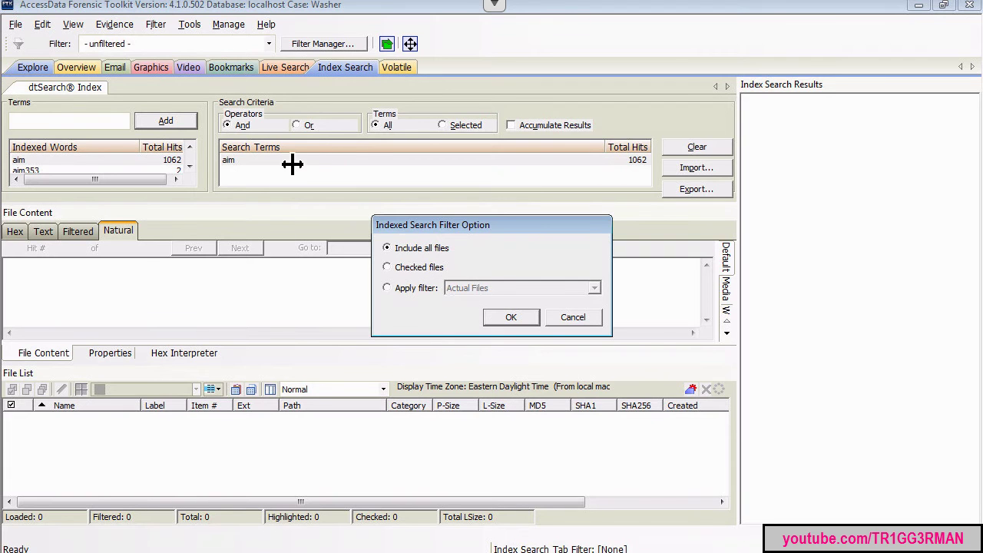
click(513, 318)
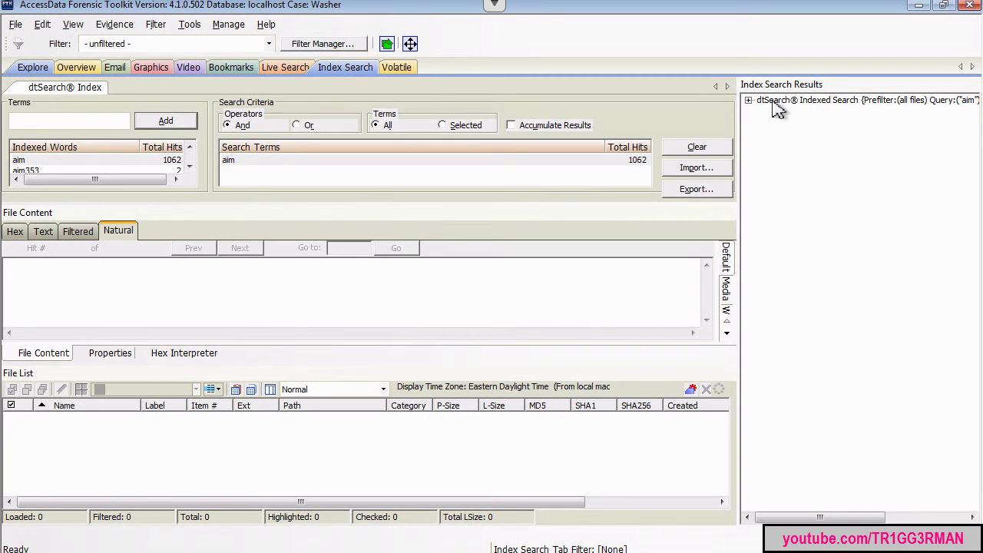
- Expand the 377-file aim result and break its Allocated Space hits down by category
click(764, 102)
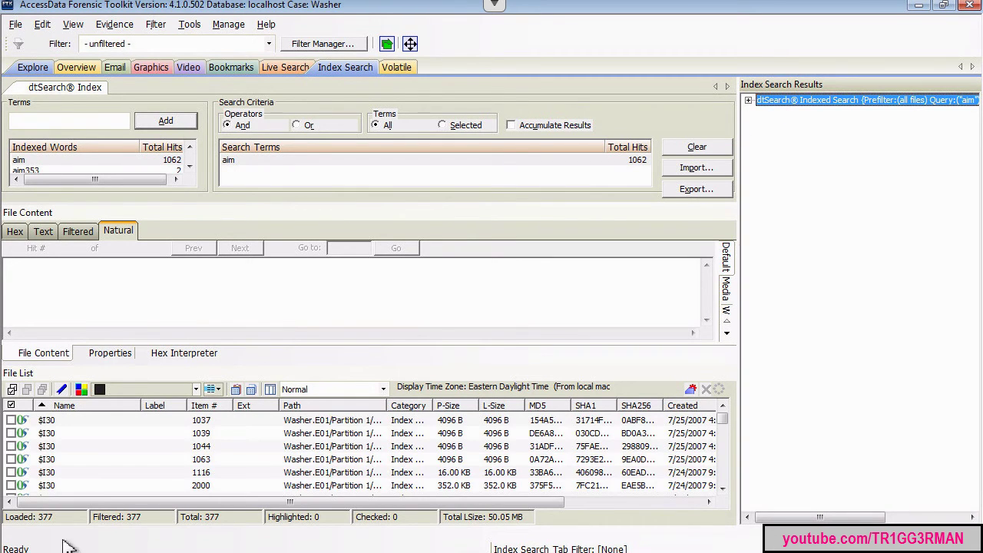
click(748, 101)
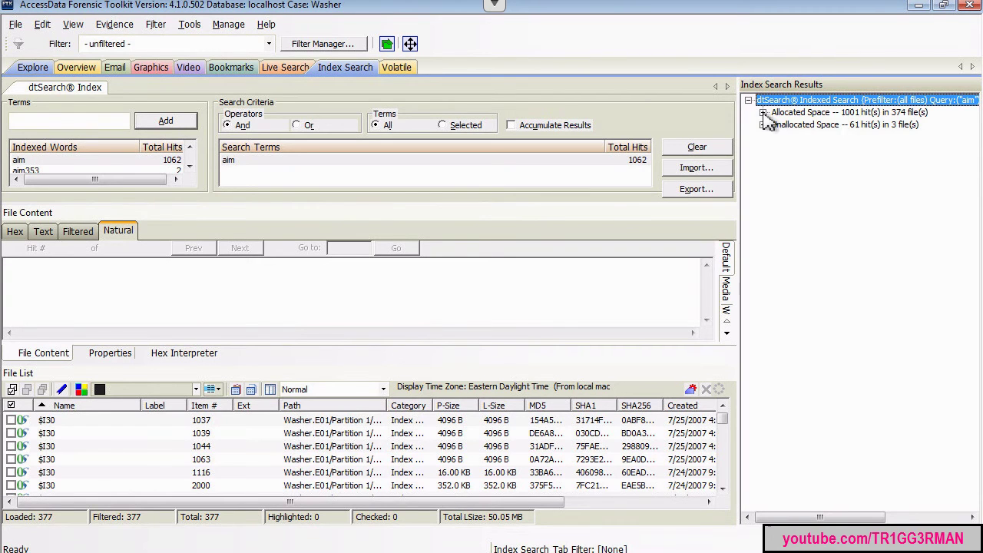
click(762, 113)
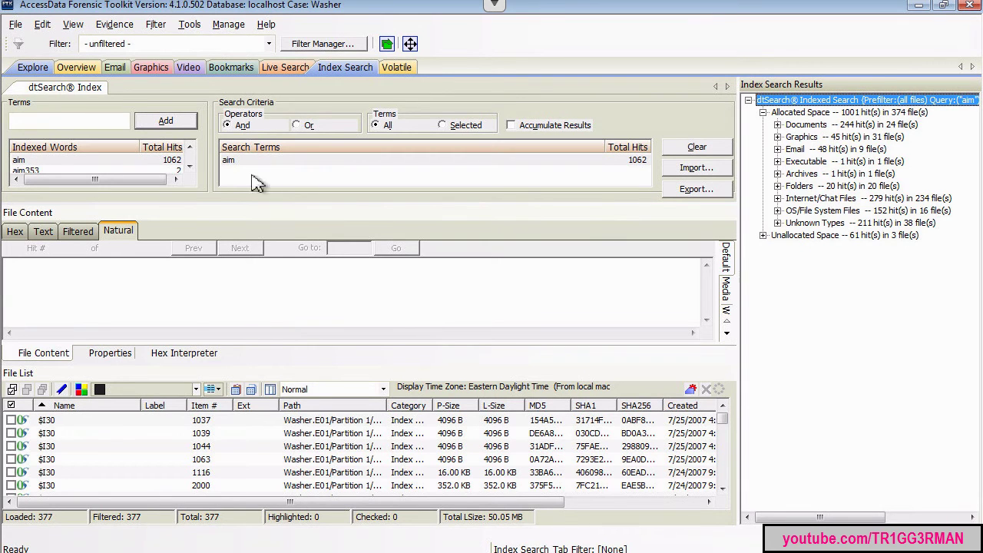
click(71, 124)
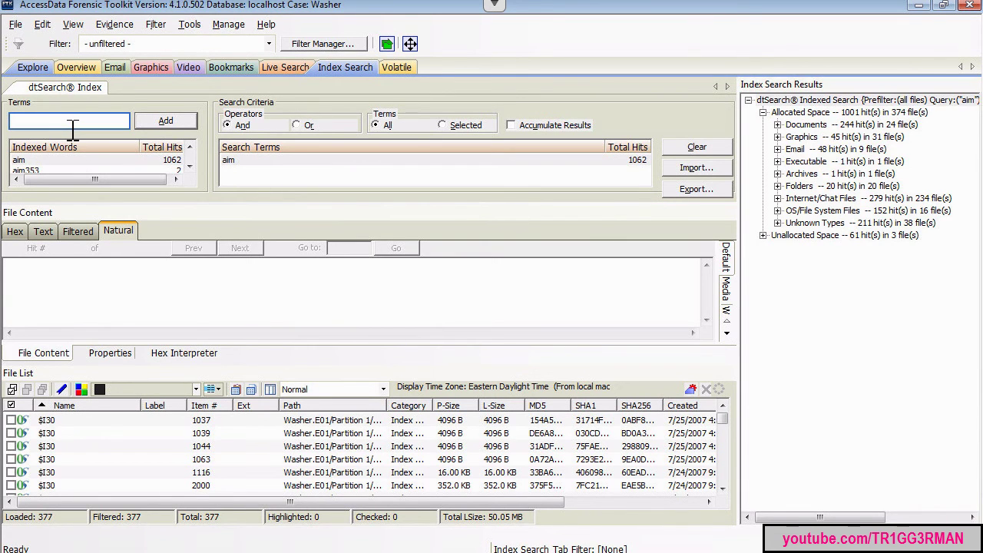
- Add 'zip' to the search terms next to aim
text(zip)
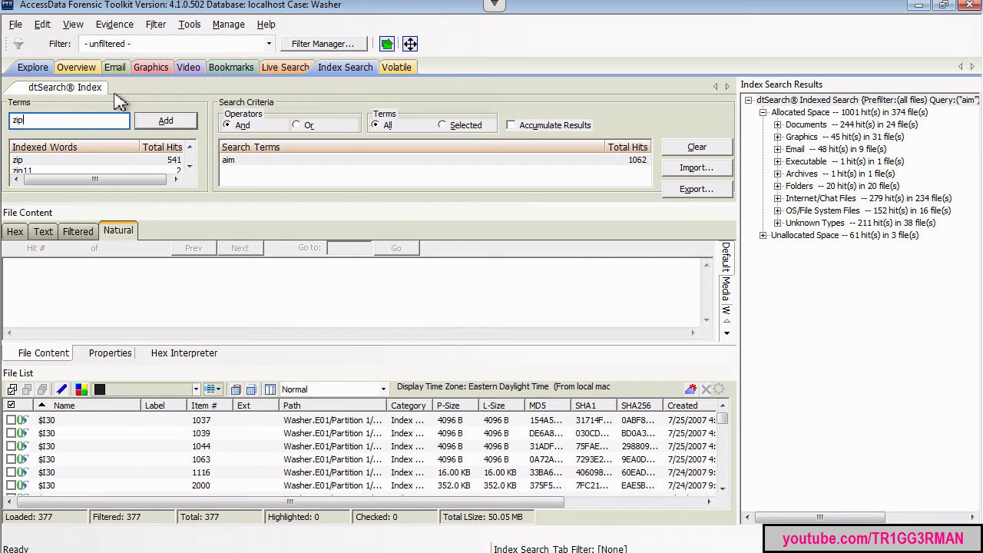
click(159, 125)
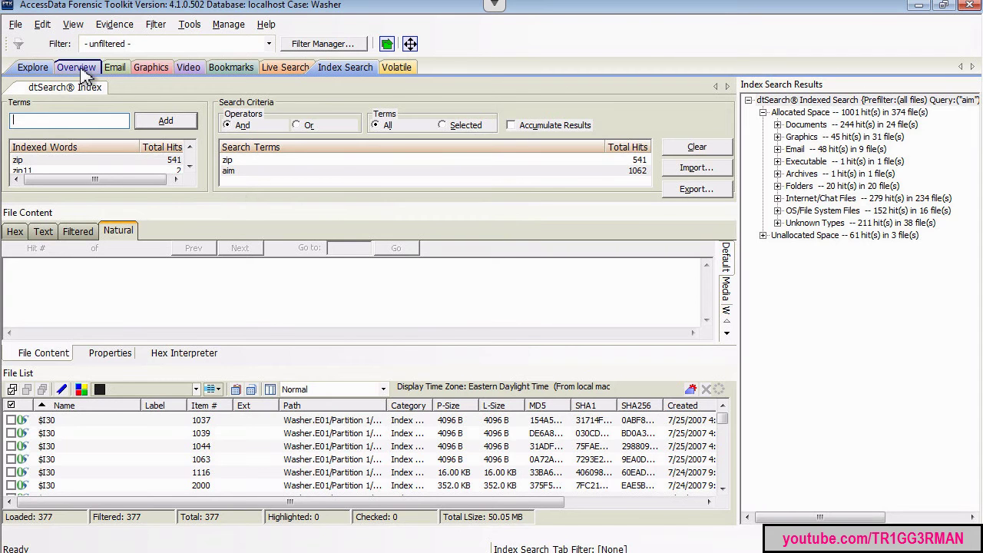
- Expand Washer.E01 to Administrator\Application Data\Aim and an AIM account's Resources folder
click(32, 68)
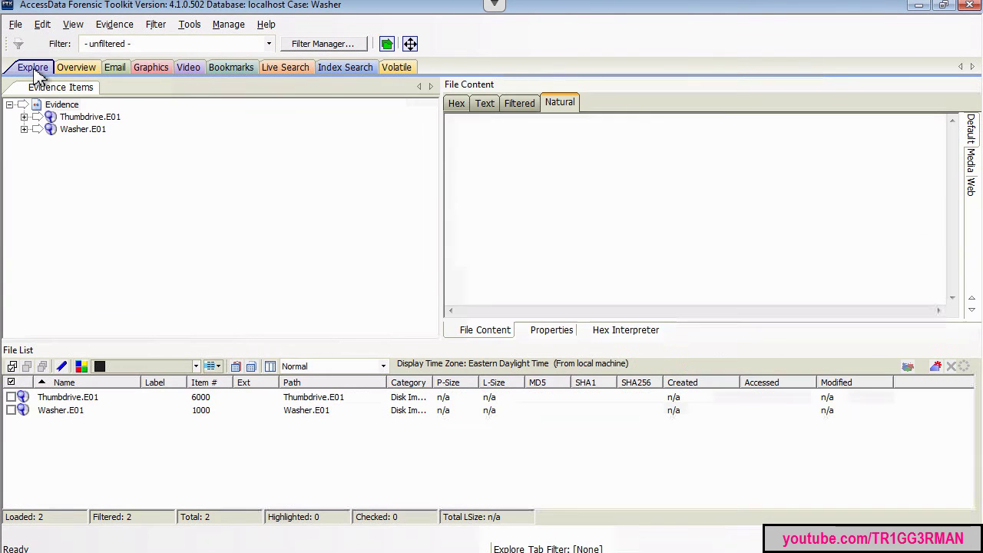
click(24, 129)
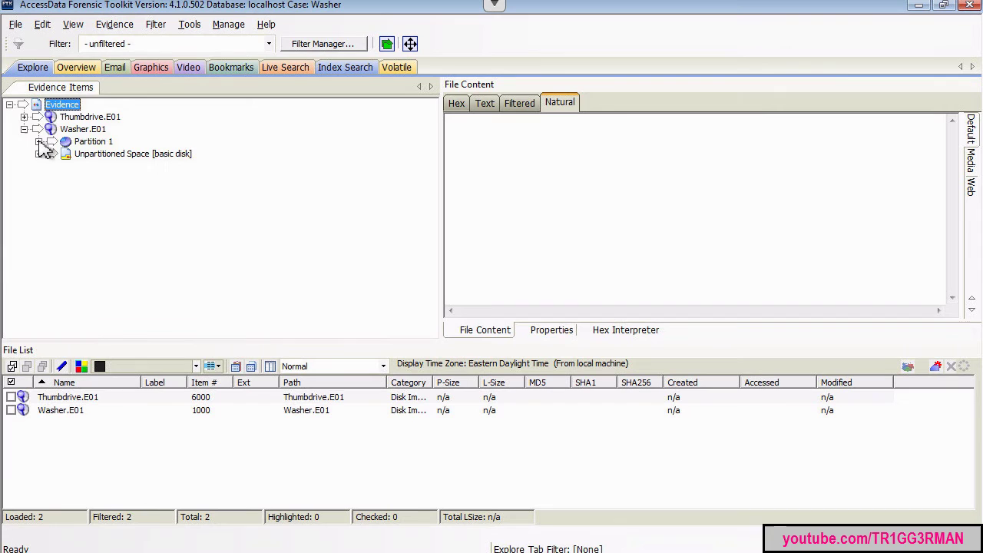
click(39, 142)
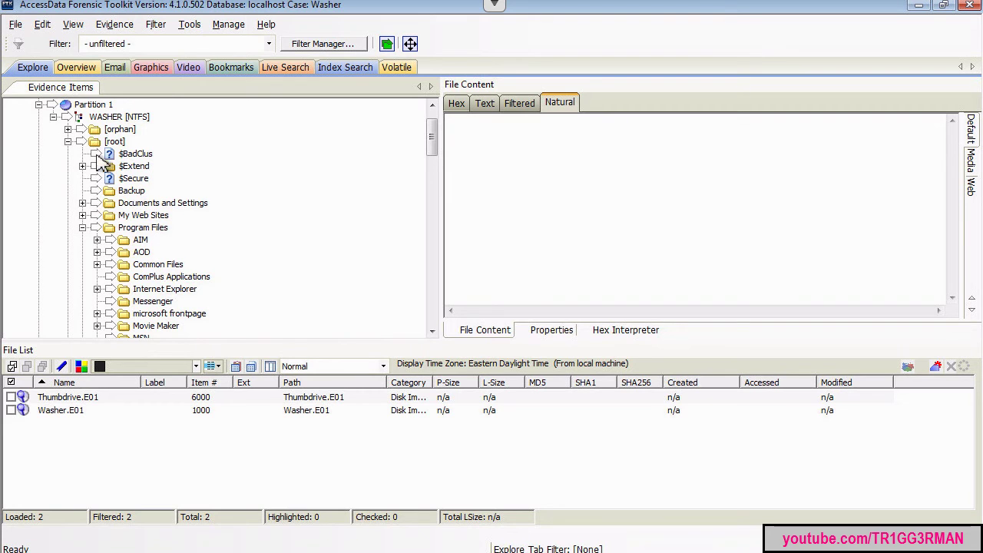
click(158, 204)
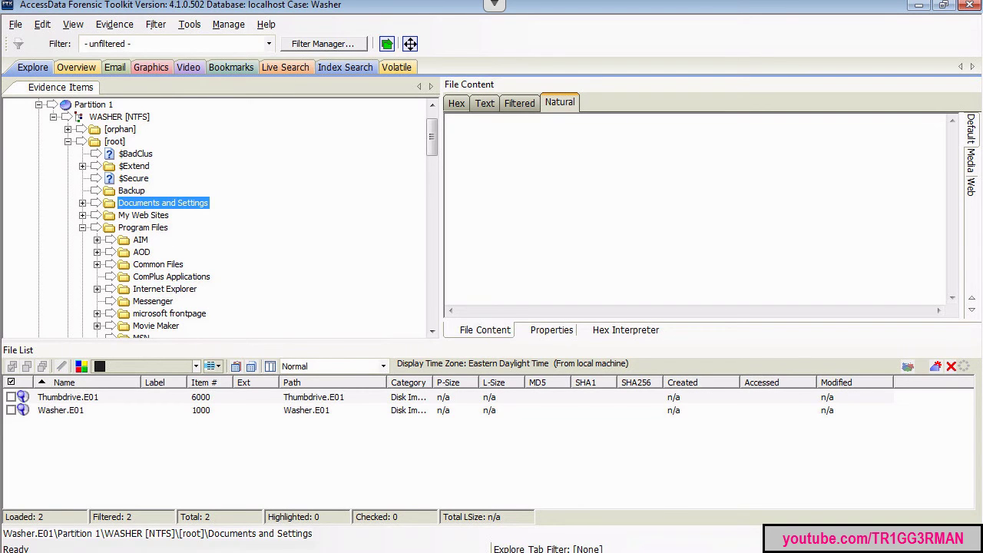
click(82, 203)
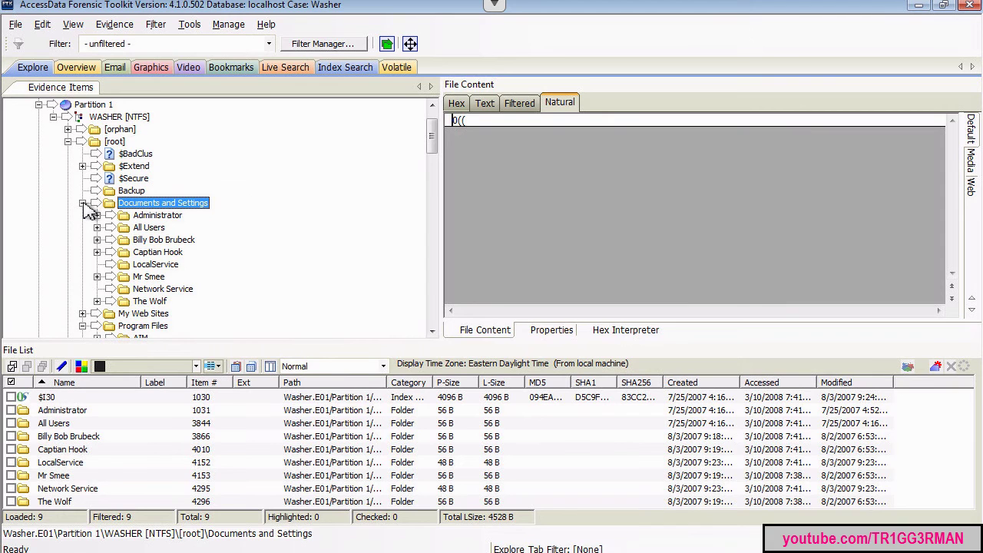
click(97, 215)
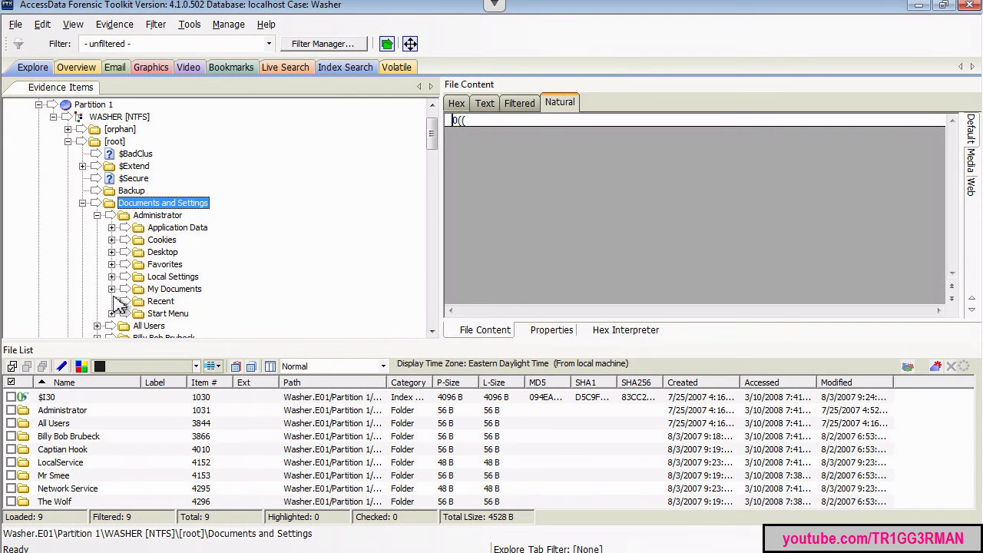
click(111, 227)
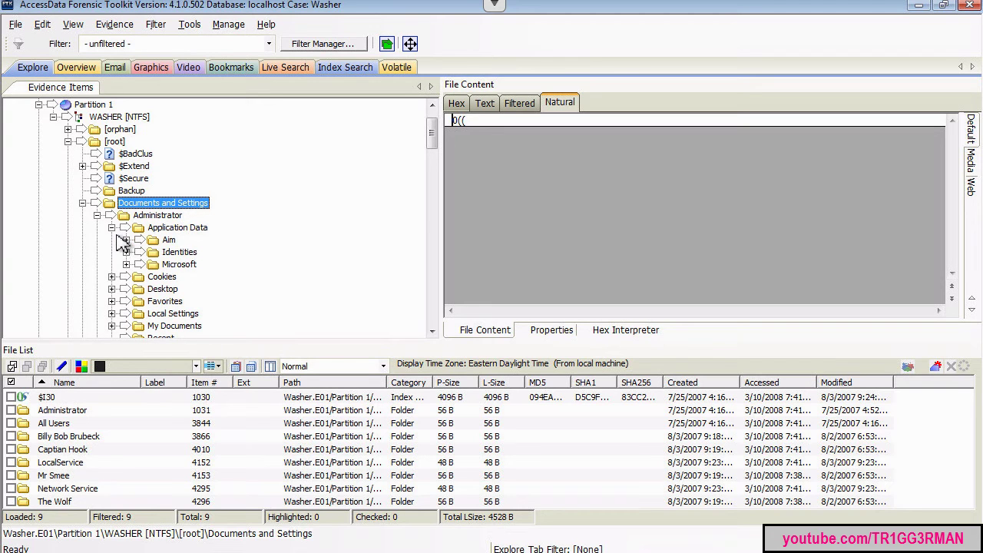
click(169, 241)
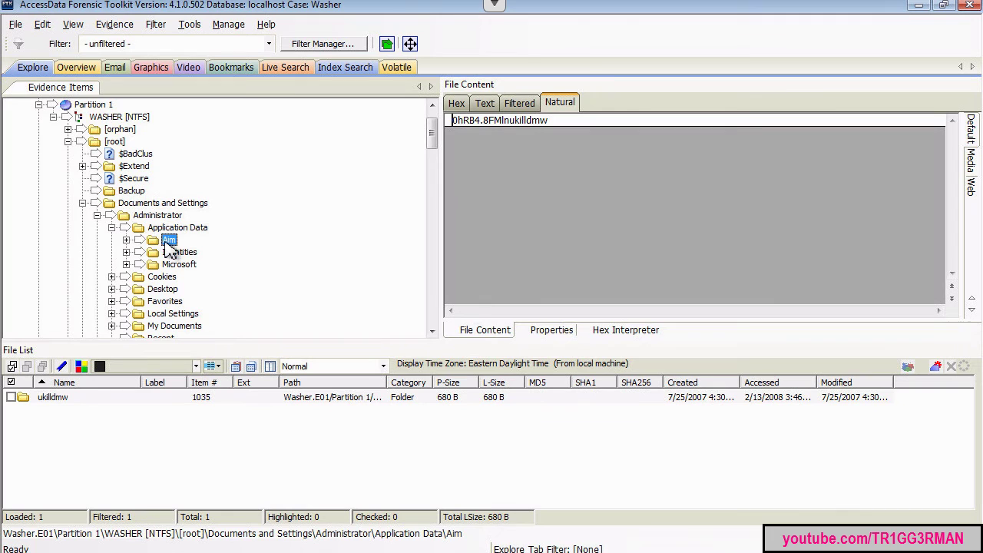
click(126, 240)
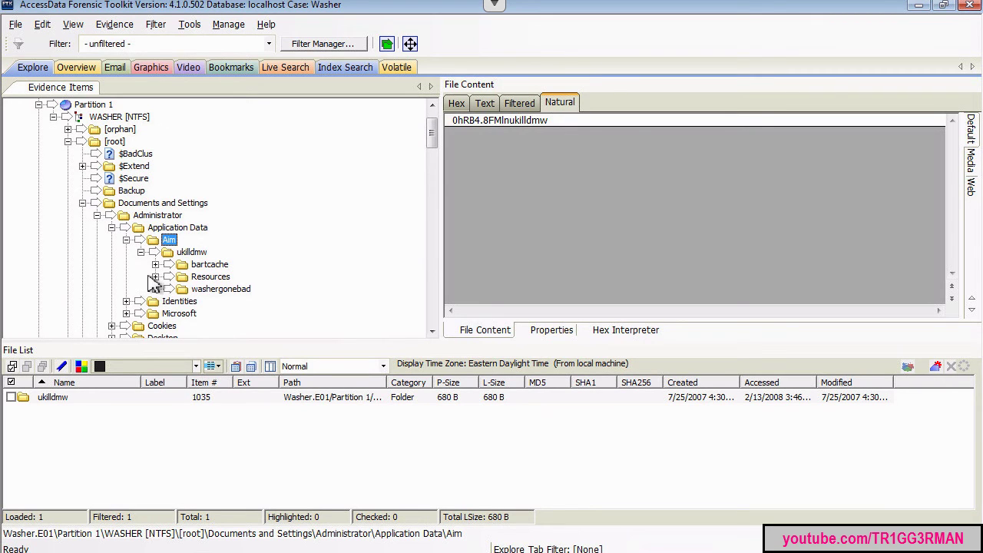
click(155, 289)
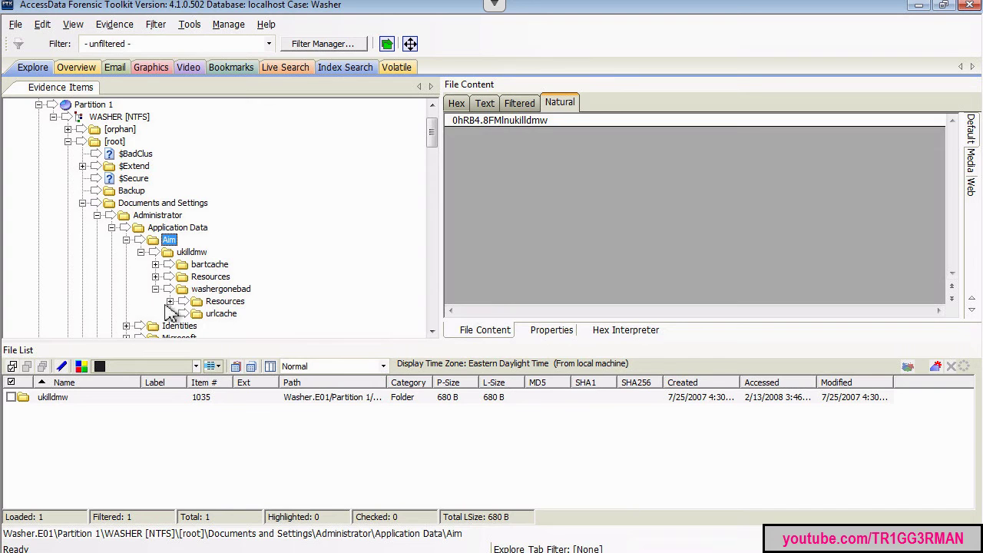
click(170, 301)
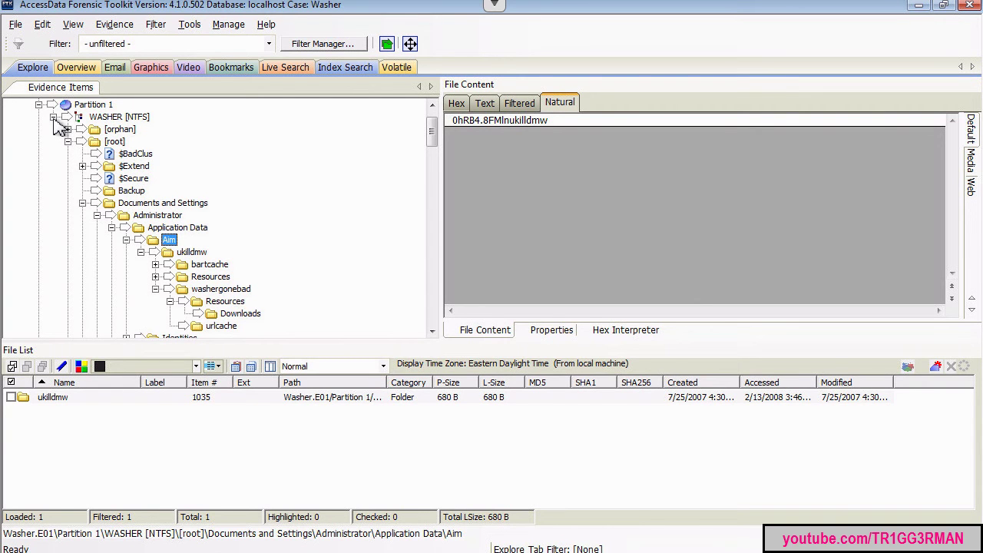
- Collapse and select the WASHER [NTFS] volume to list its top-level items and boot sector
click(53, 116)
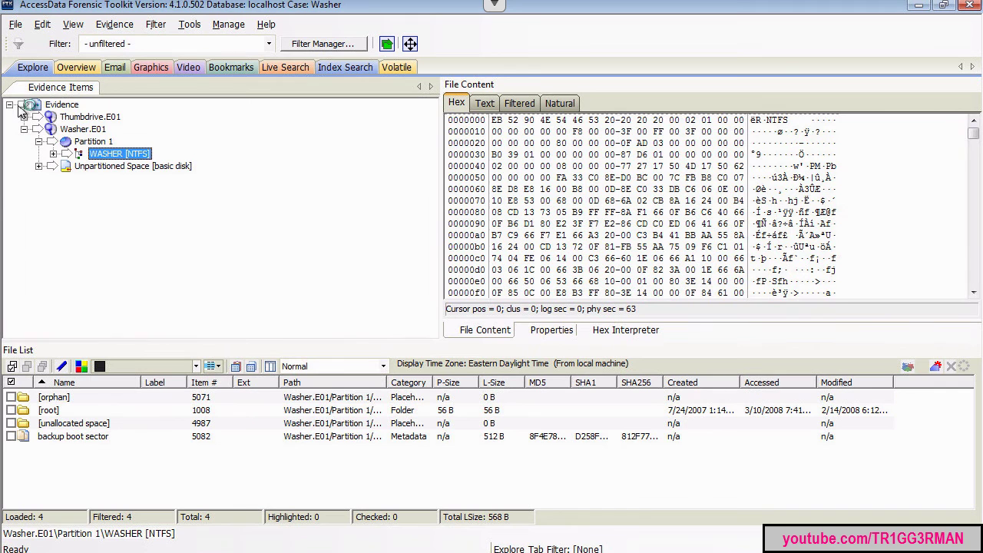
- In Overview, expand File Category and OS/File System Files (294) into its subcategories
click(8, 105)
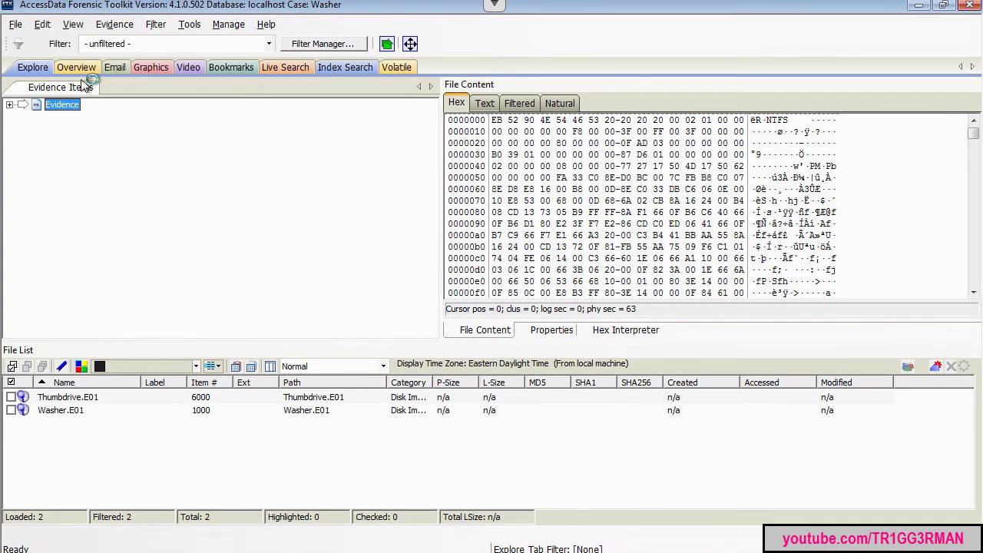
click(76, 67)
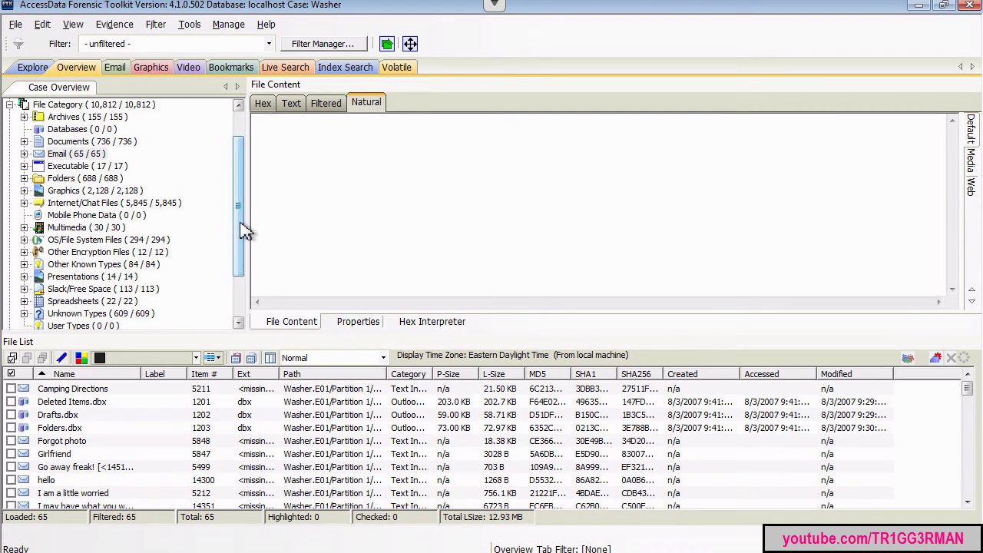
scroll(242, 228, up, 3)
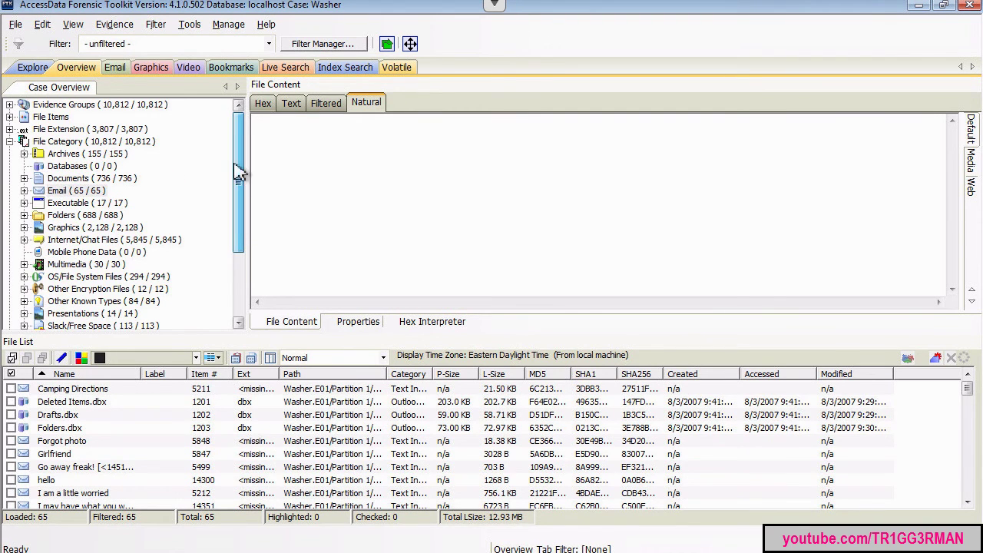
double_click(23, 142)
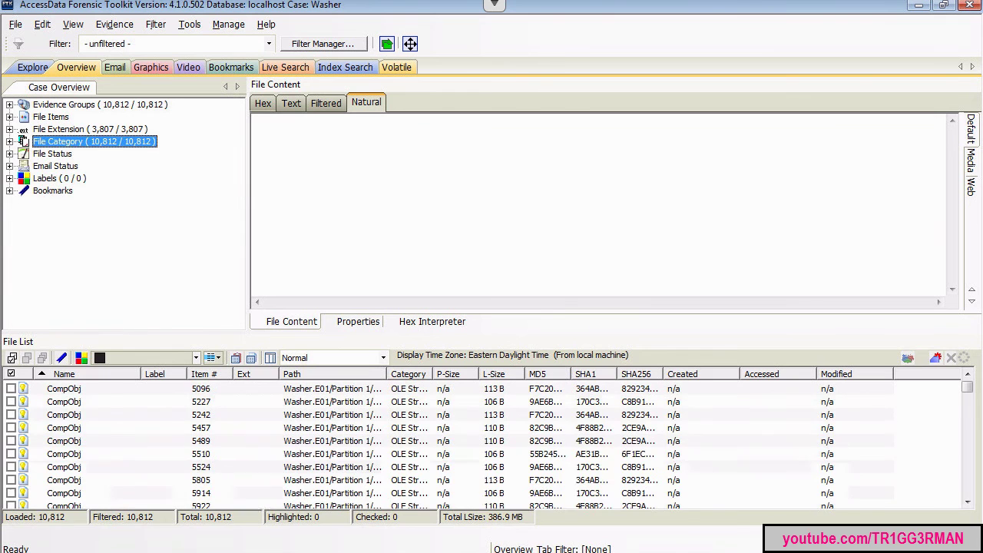
click(10, 153)
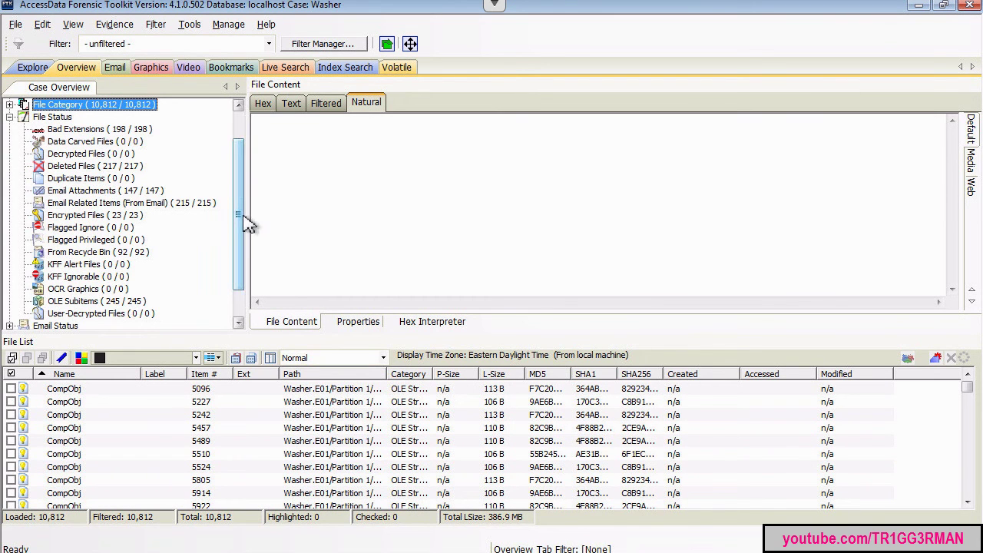
scroll(248, 180, down, 1)
scroll(252, 178, up, 2)
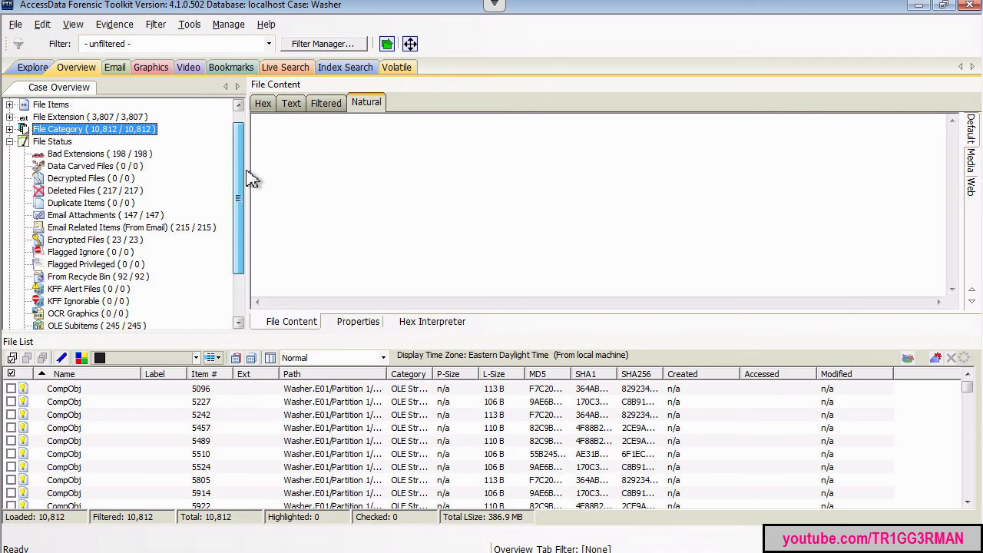
scroll(252, 178, up, 1)
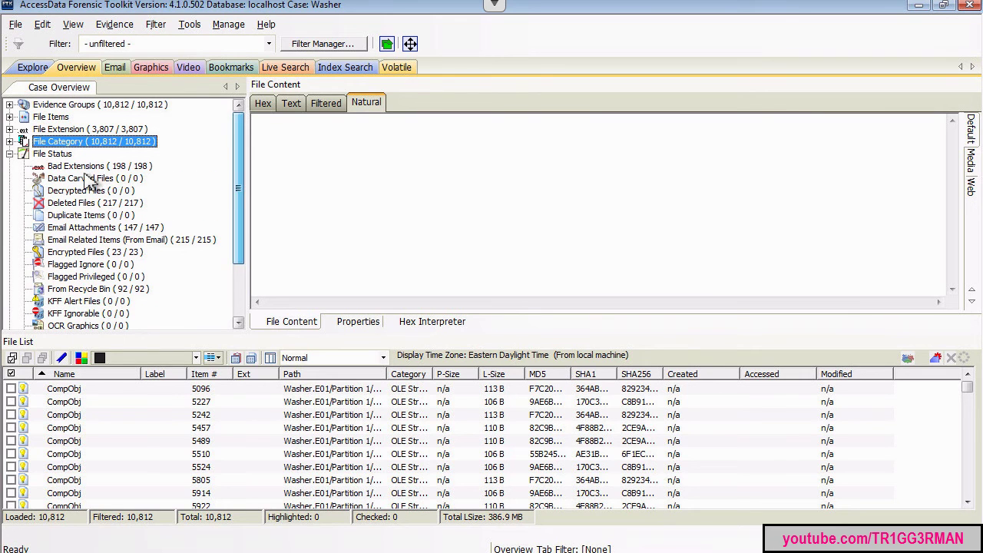
click(9, 152)
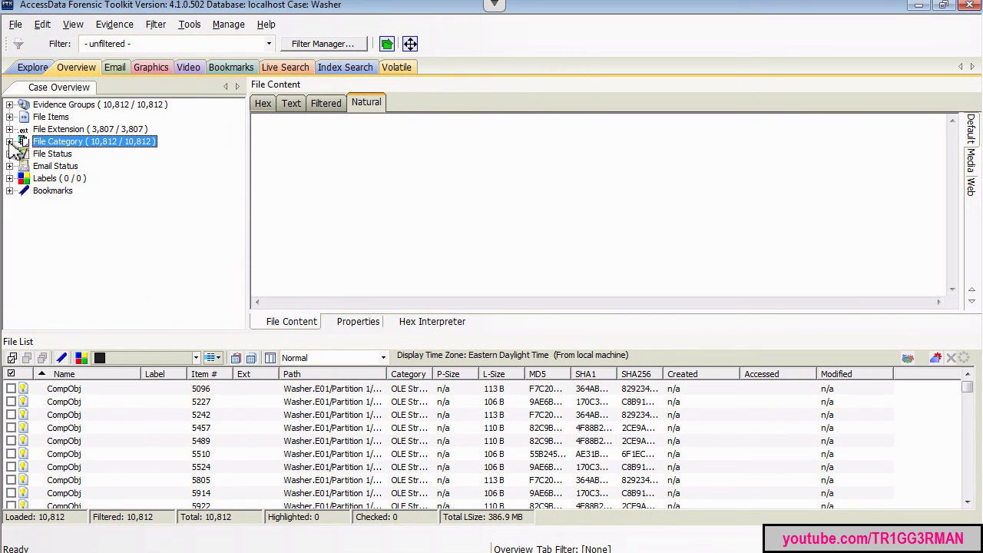
click(9, 142)
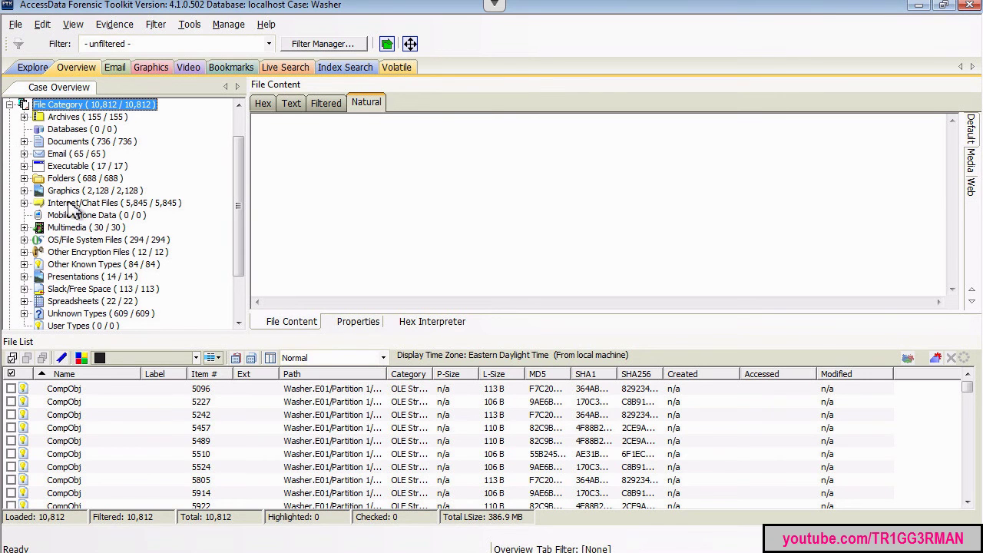
click(23, 240)
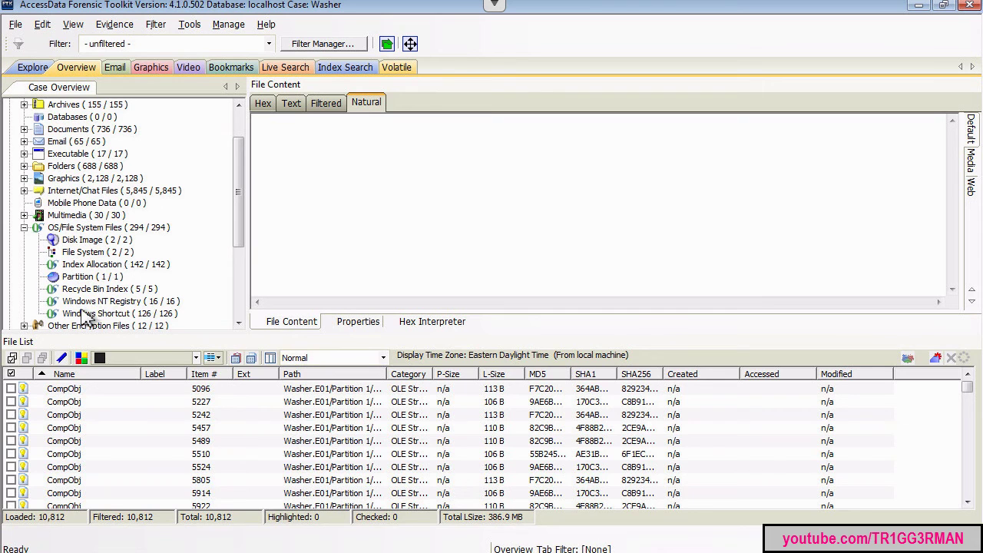
- List the 16 Windows NT Registry files and open the SAM hive in Registry Viewer
click(104, 302)
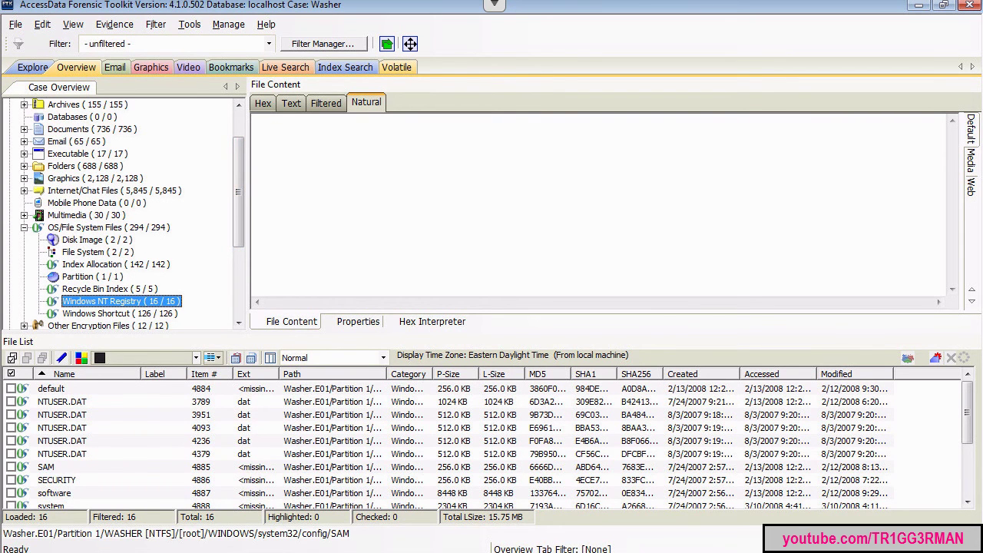
click(46, 467)
right_click(49, 466)
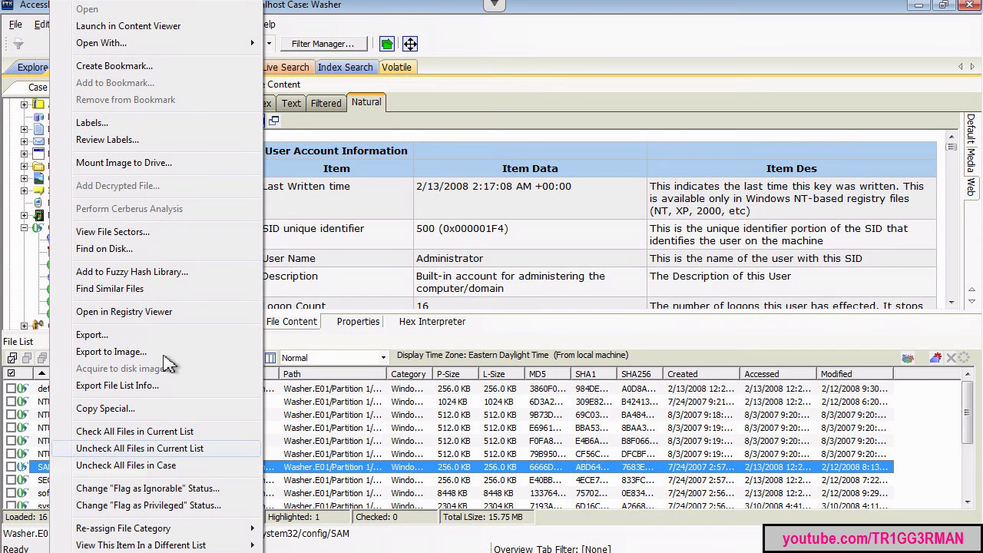
click(190, 316)
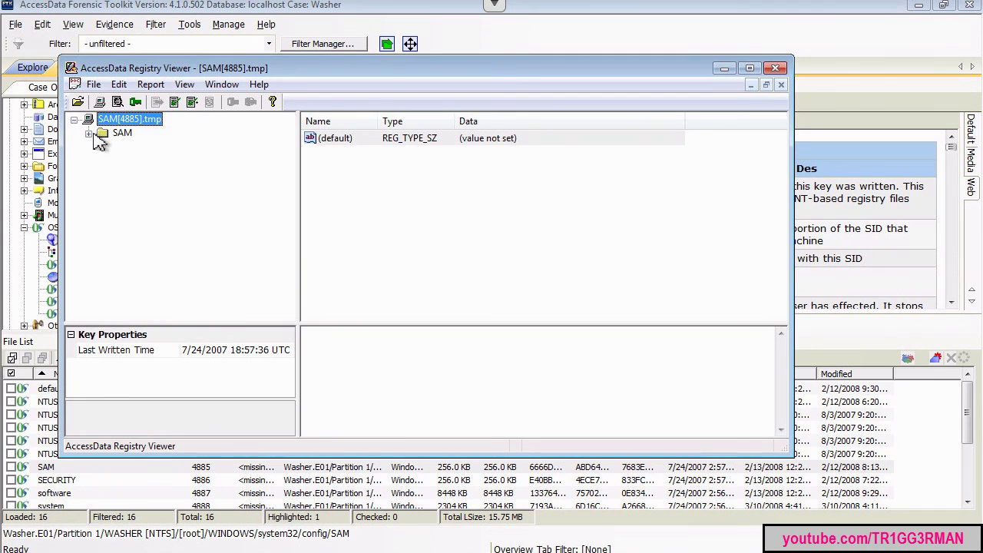
- Expand SAM > Domains > Account > Users > Names and confirm Administrator maps to 0x01F4
click(88, 132)
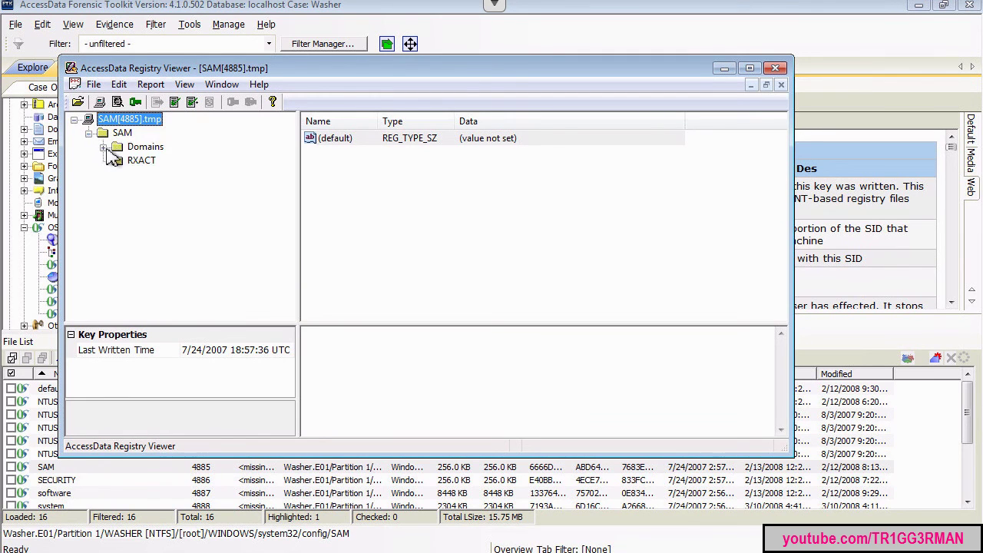
click(103, 147)
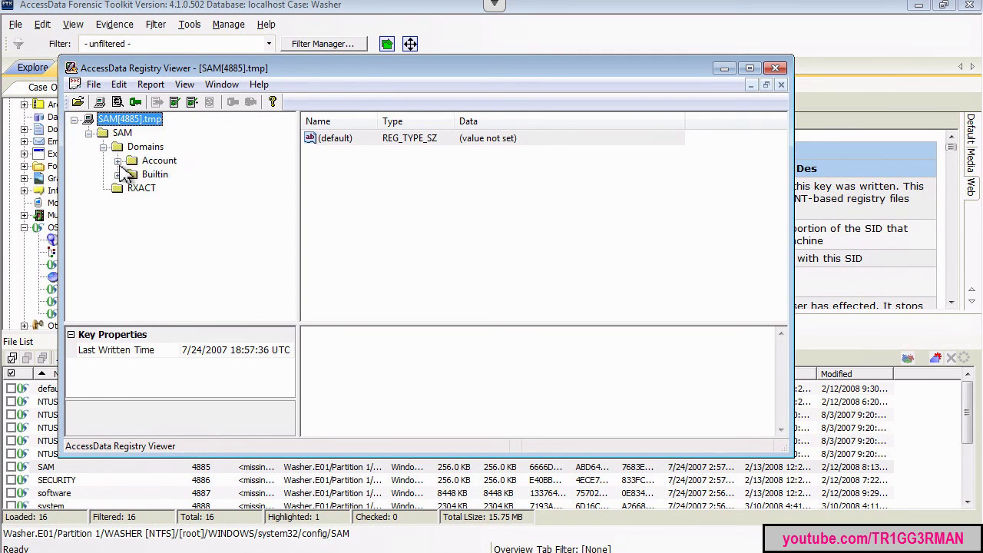
click(118, 162)
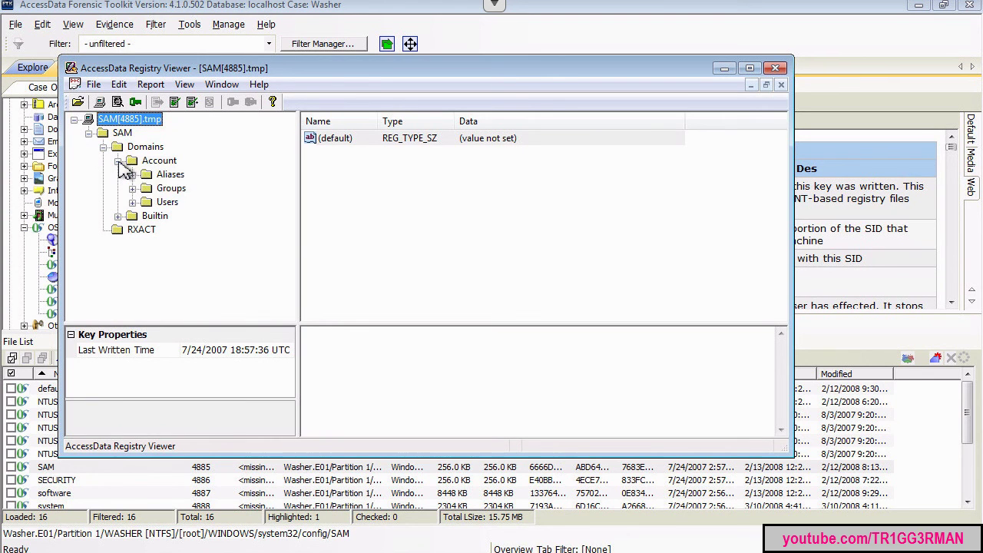
click(133, 204)
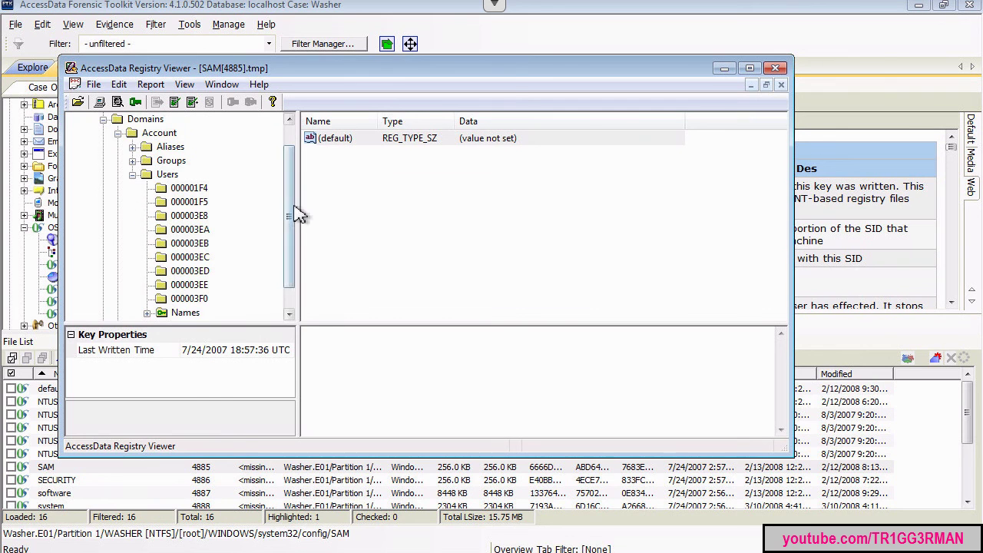
drag(295, 209, 292, 269)
click(148, 286)
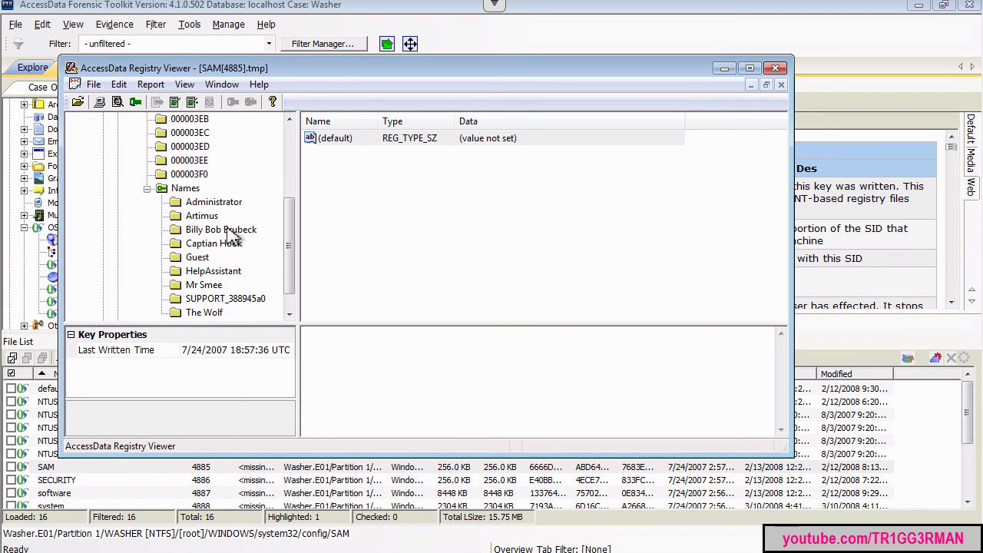
click(230, 204)
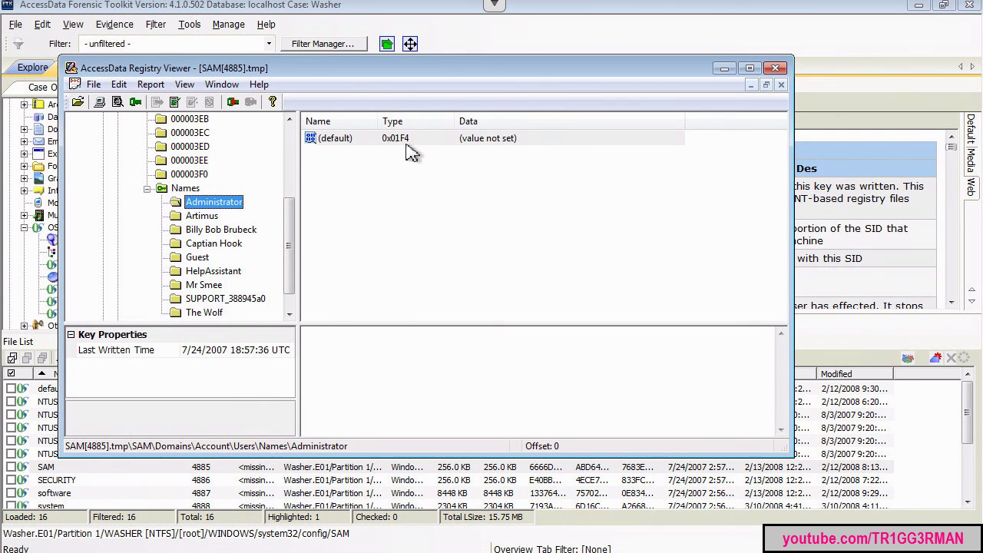
drag(291, 253, 303, 208)
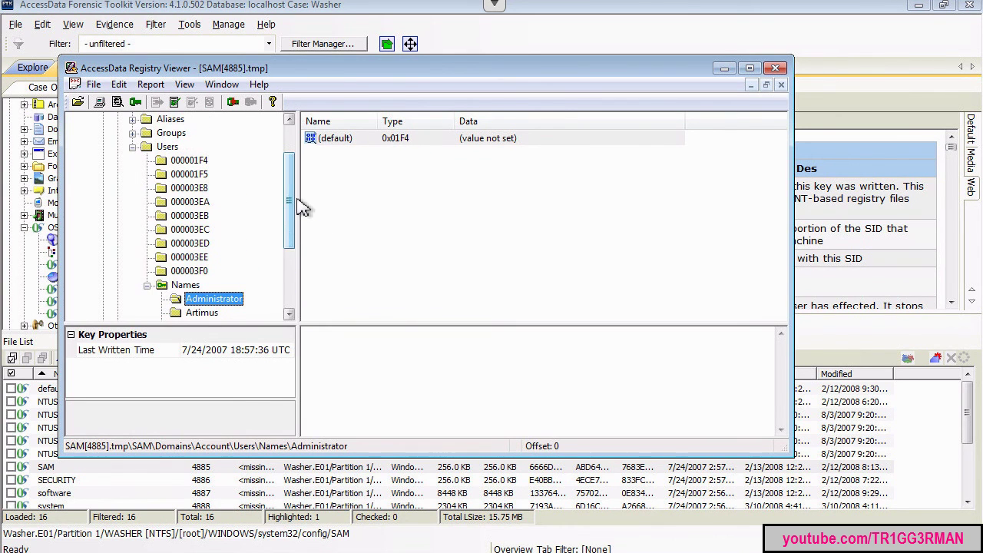
- Show key 000001F4's full properties: Administrator, RID 500, 16 logons, last logon 2/13/2008
click(201, 162)
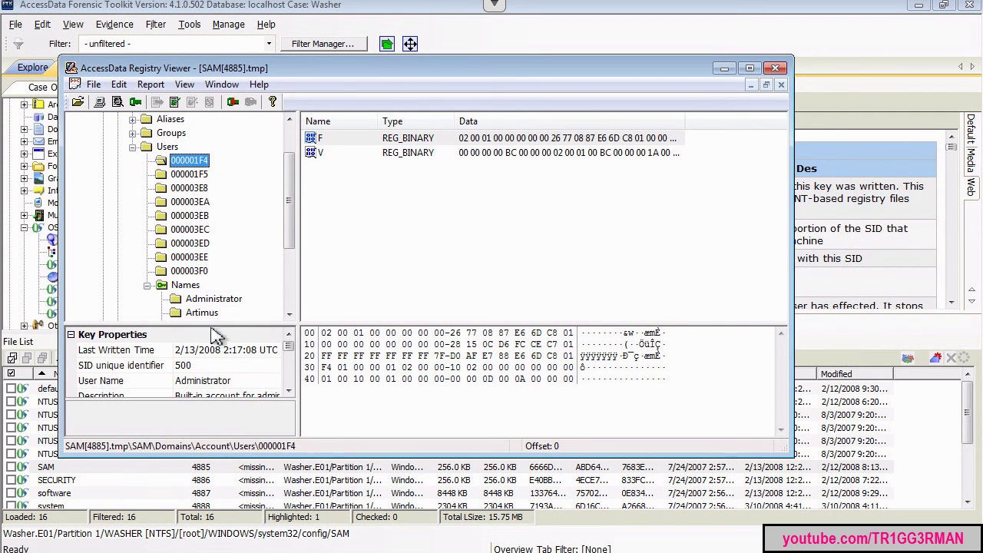
drag(215, 324, 215, 217)
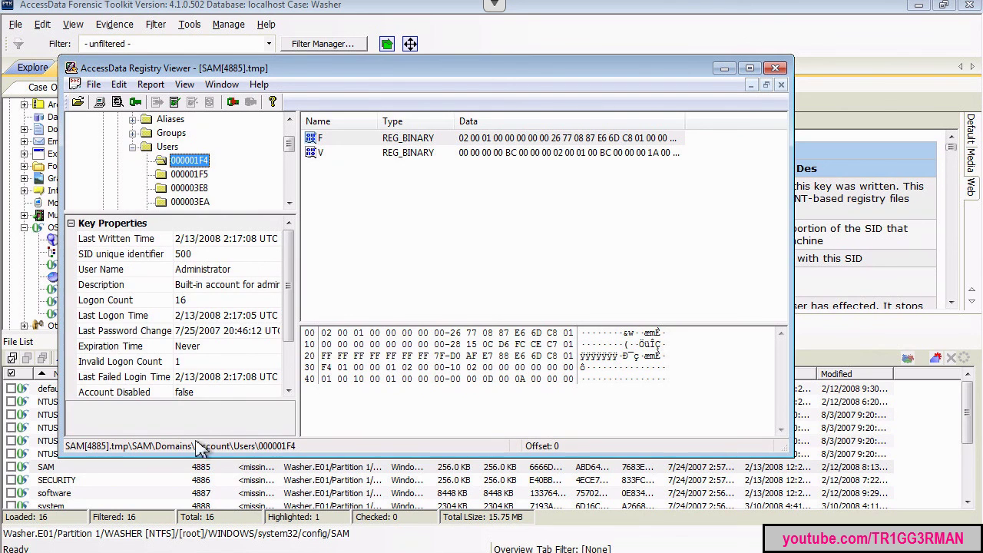
drag(206, 456, 199, 522)
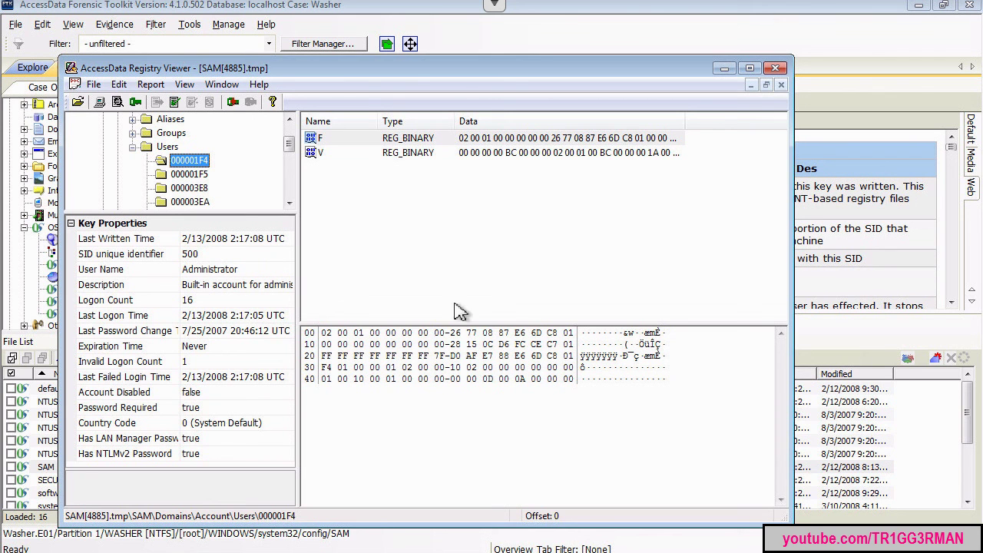
- Exit Registry Viewer and scroll through the SAM hive's user account details back in FTK
click(776, 68)
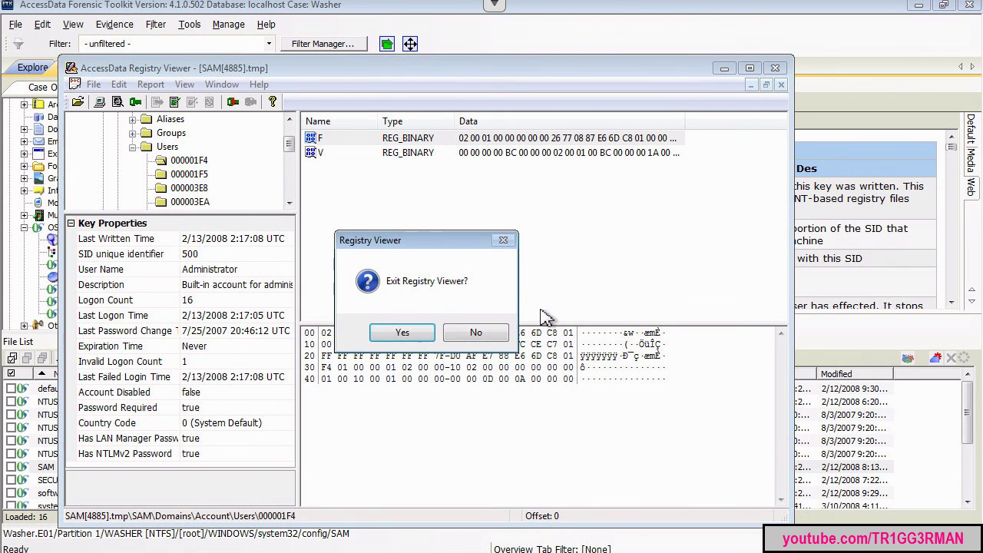
click(402, 334)
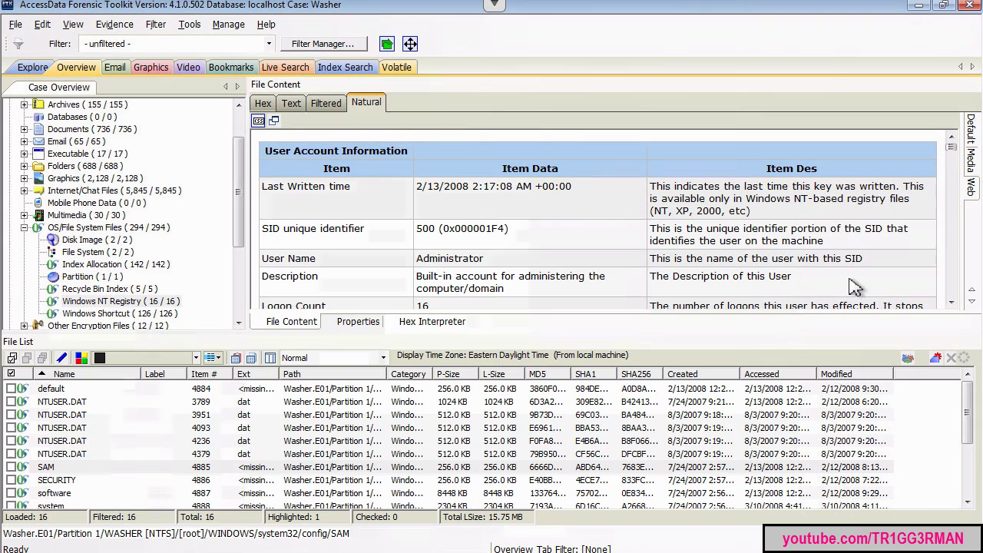
drag(956, 150, 968, 209)
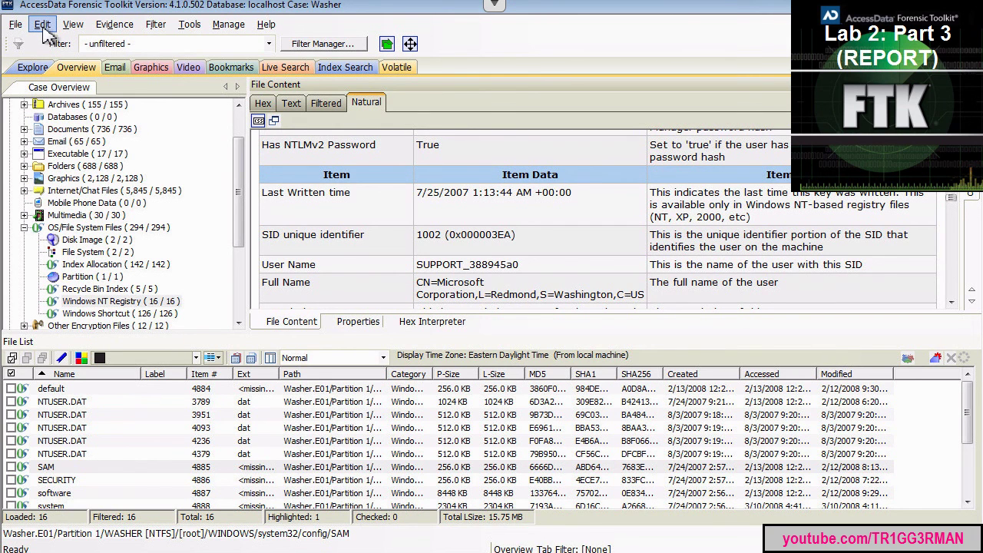
scroll(244, 161, up, 1)
drag(244, 162, 251, 142)
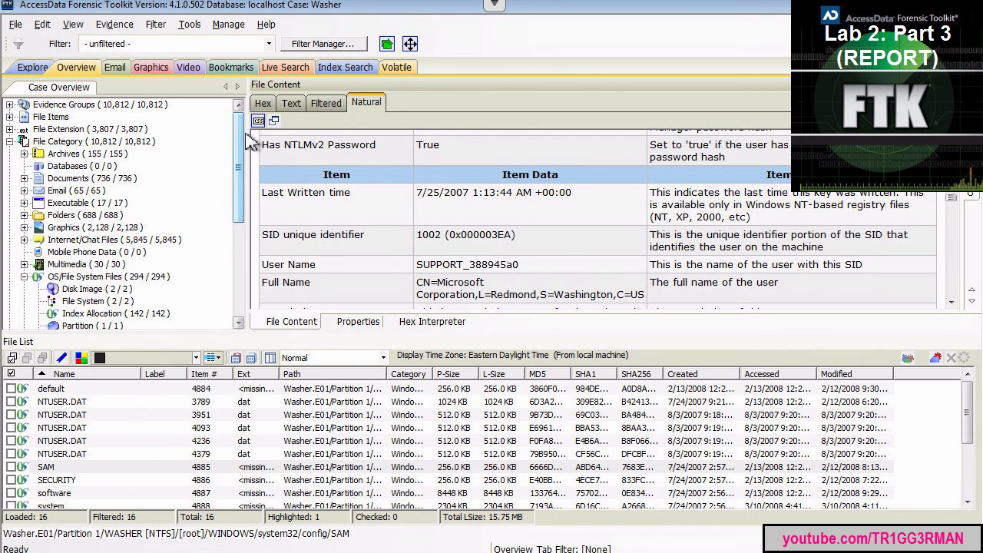